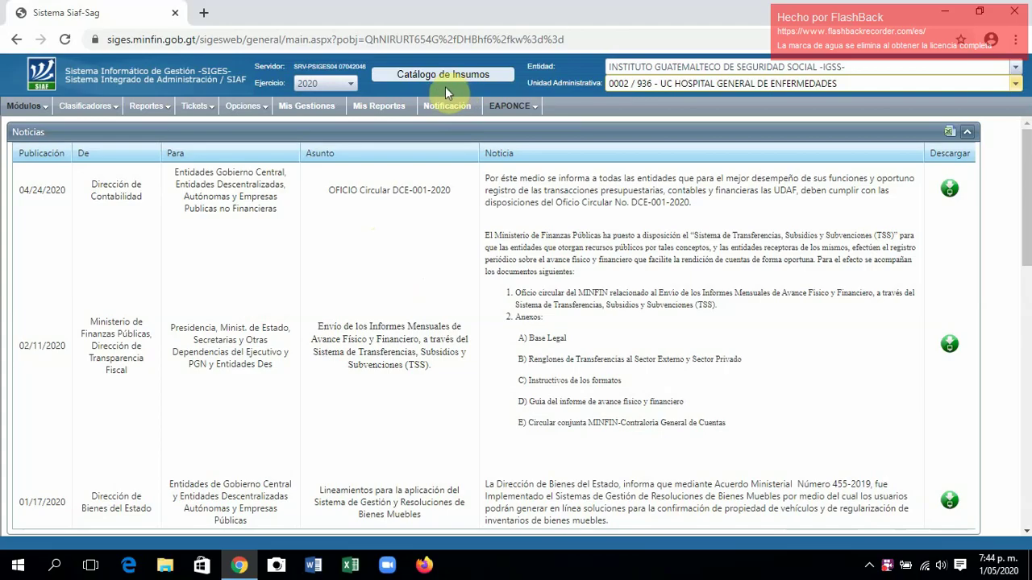
# - In the Ejecución por Resultados module, open report 00817557 - Listado de Comprobantes de Reprogramación de Subproductos
pyautogui.click(21, 112)
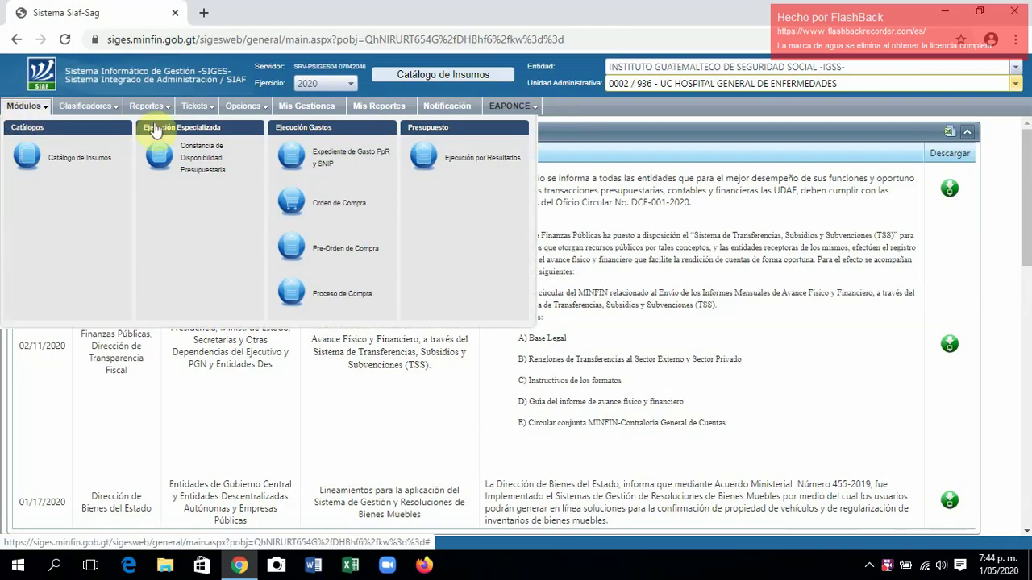
pyautogui.click(509, 167)
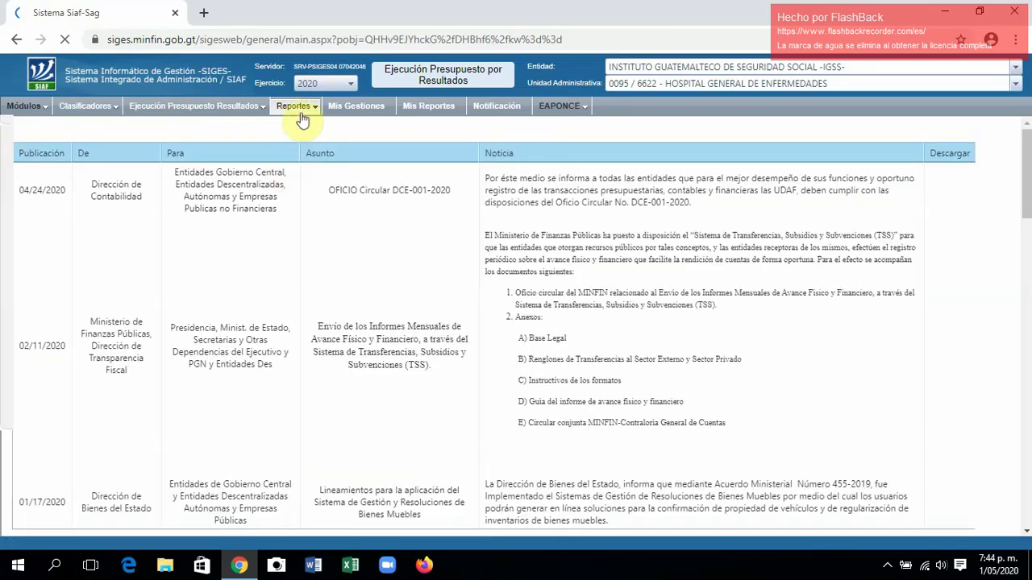
pyautogui.moveTo(303, 117)
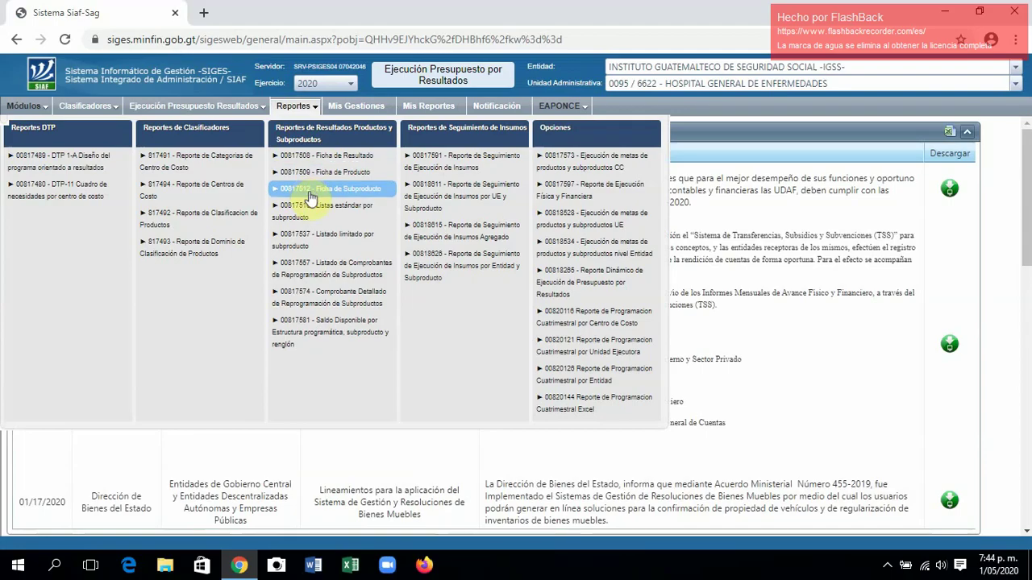
pyautogui.click(379, 278)
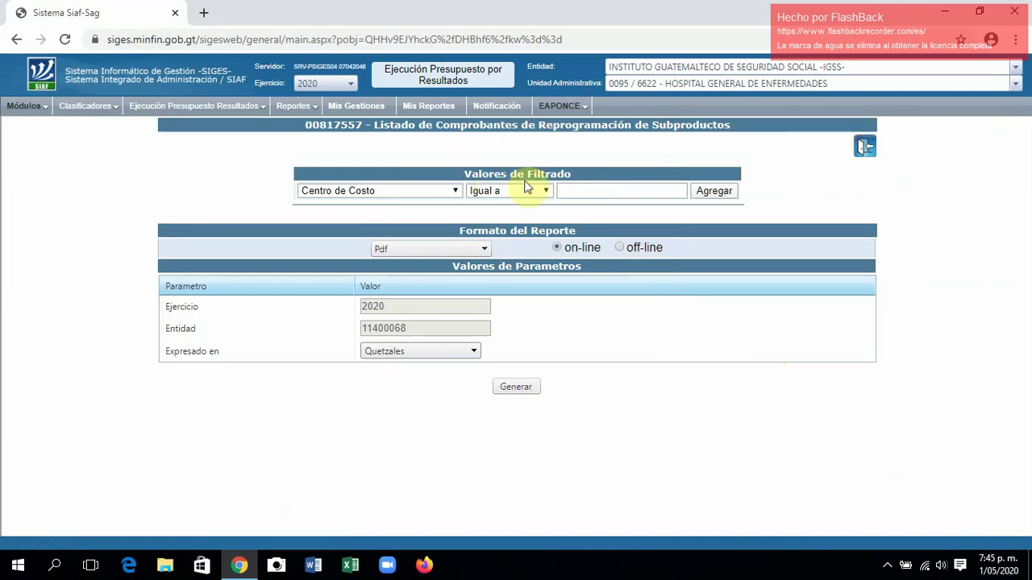
# - Add a report filter for Entidad equal to (Igual a) 11400068
pyautogui.click(456, 193)
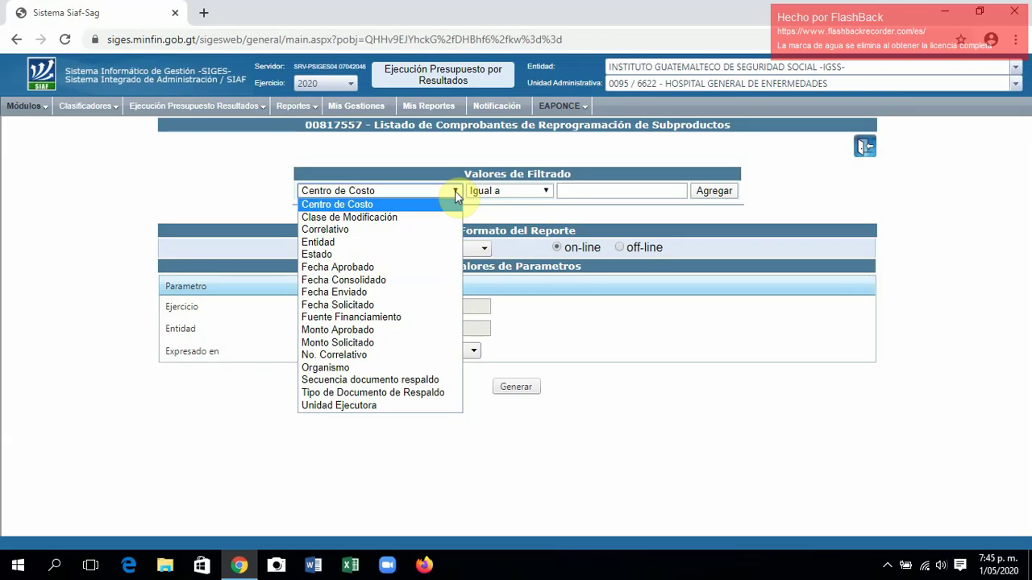
pyautogui.click(401, 242)
pyautogui.click(609, 197)
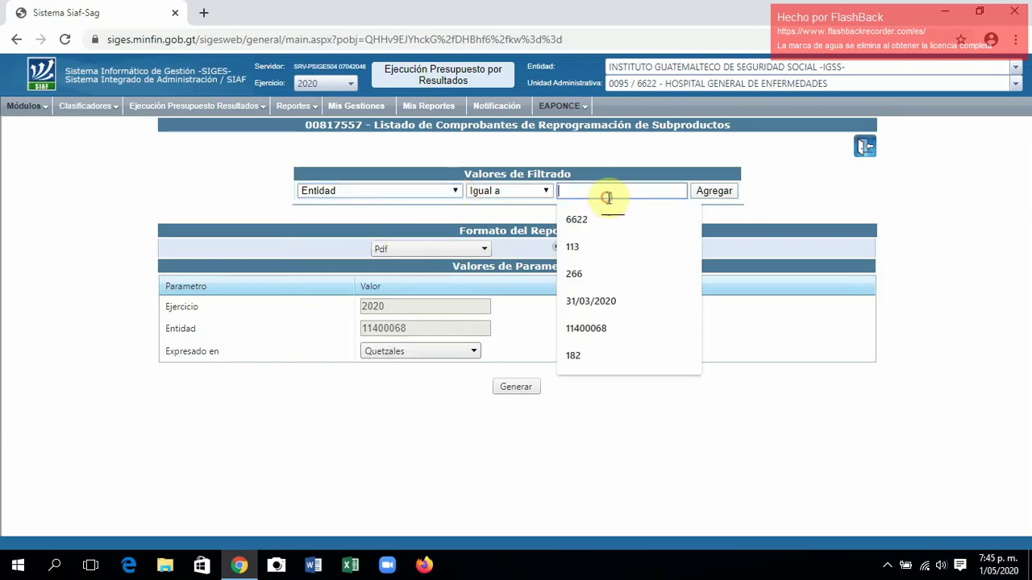
pyautogui.write('11400068')
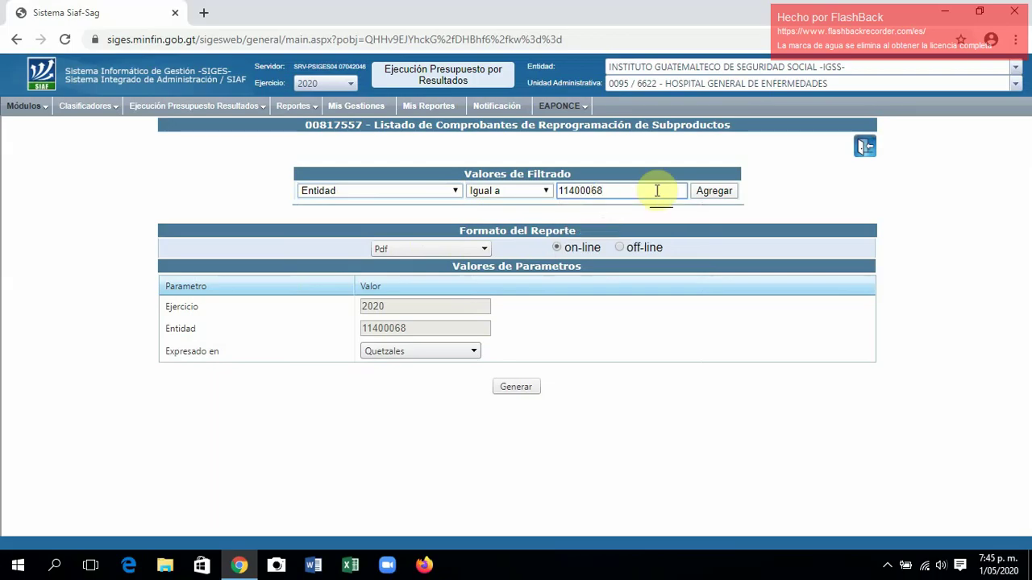
pyautogui.click(723, 195)
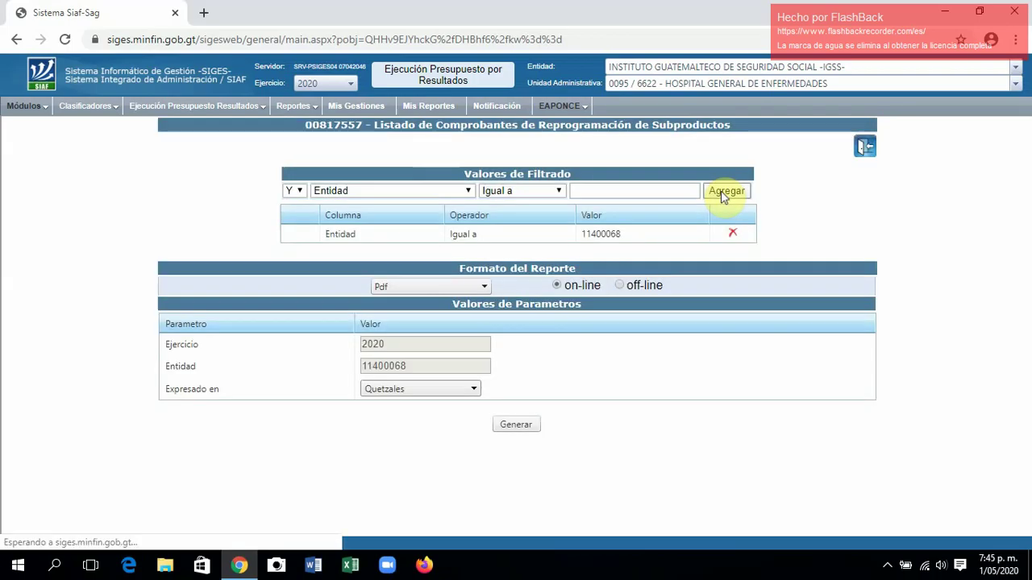
# - Add a second filter condition for Unidad Ejecutora equal to (Igual a) 113, joined with Y
pyautogui.click(425, 193)
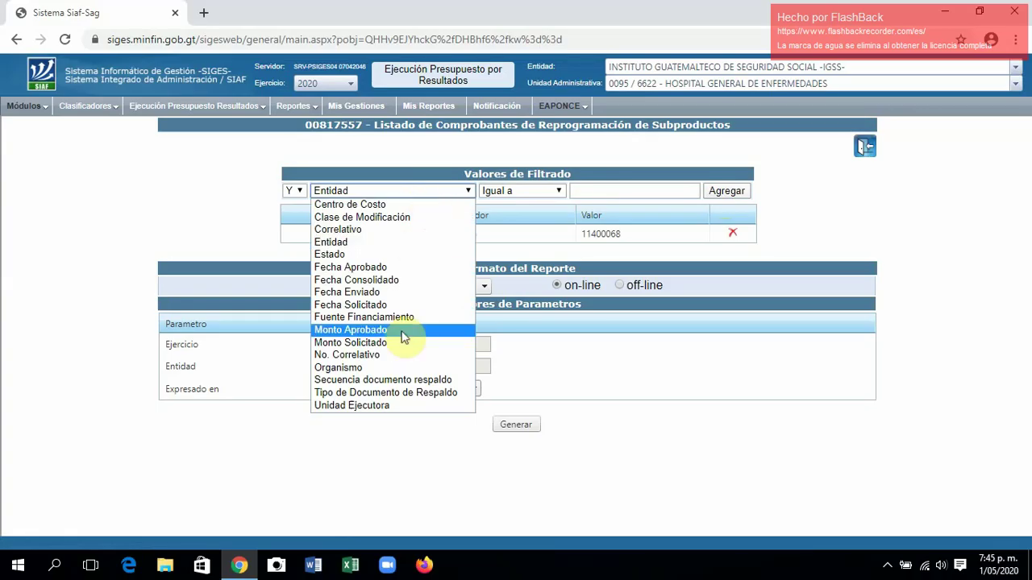
pyautogui.click(390, 406)
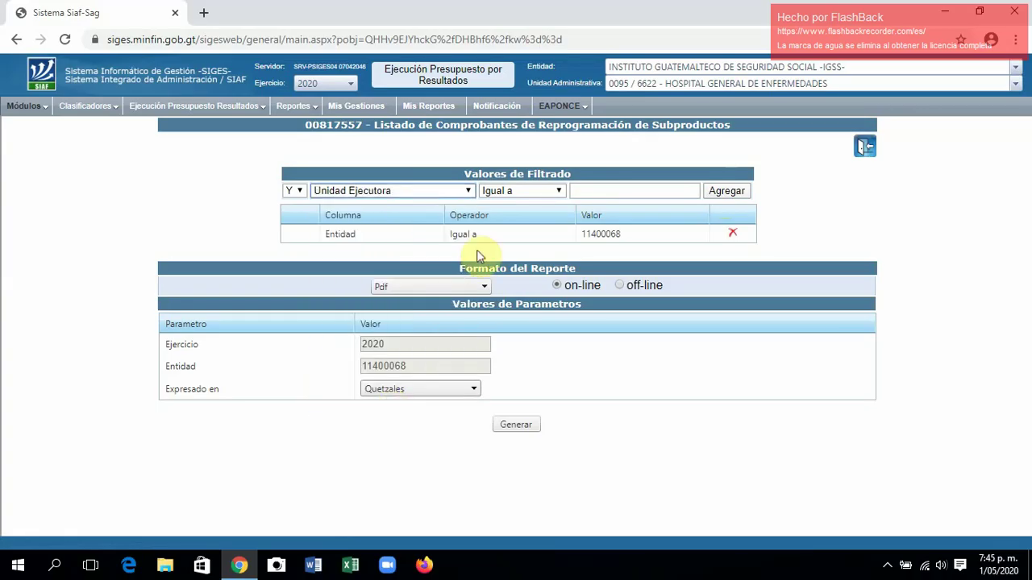
pyautogui.click(602, 187)
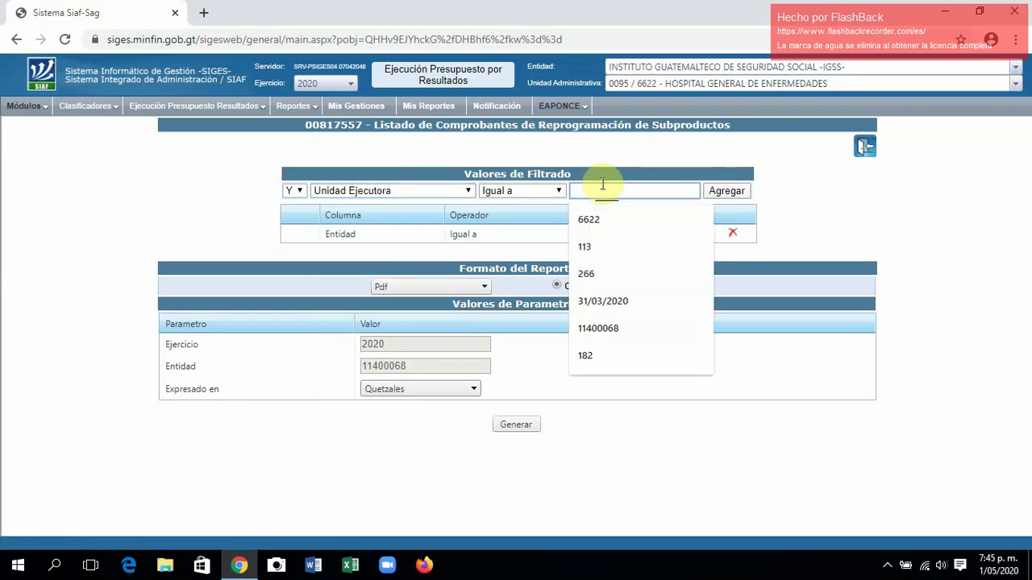
pyautogui.write('113')
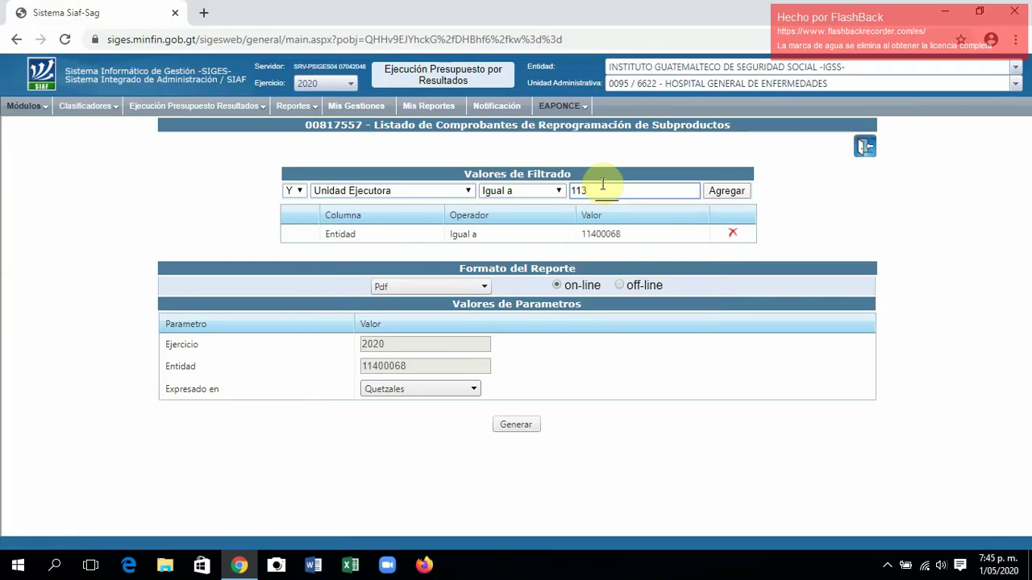
pyautogui.click(728, 192)
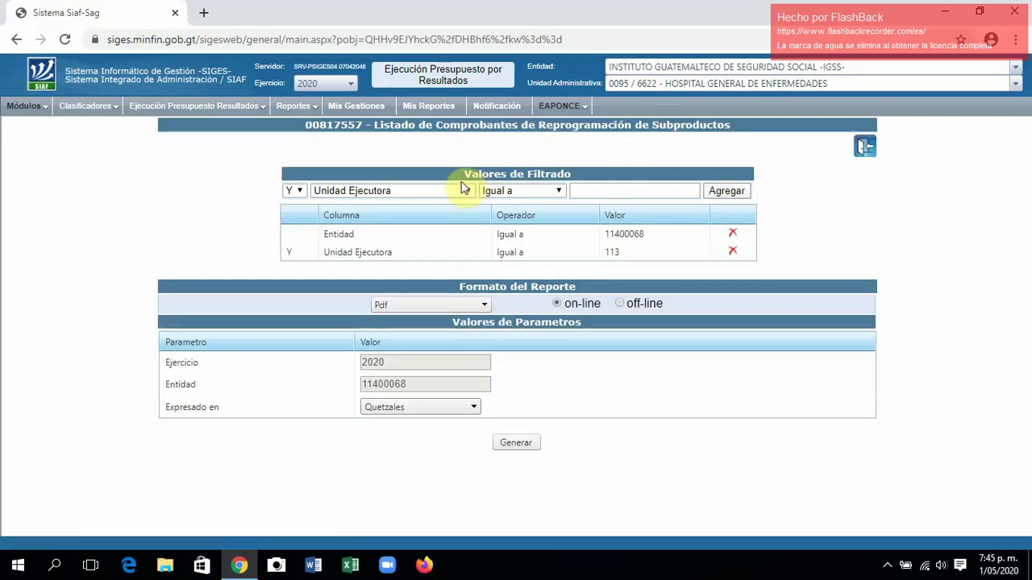
# - Add a filter condition for Centro de Costo equal to (Igual a) 6622, joined with Y
pyautogui.click(434, 191)
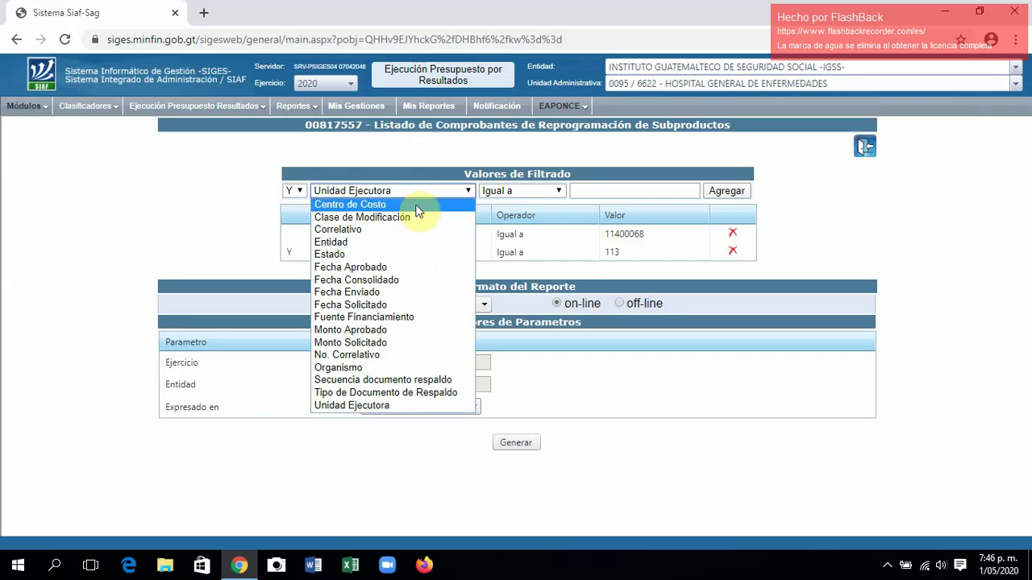
pyautogui.click(416, 208)
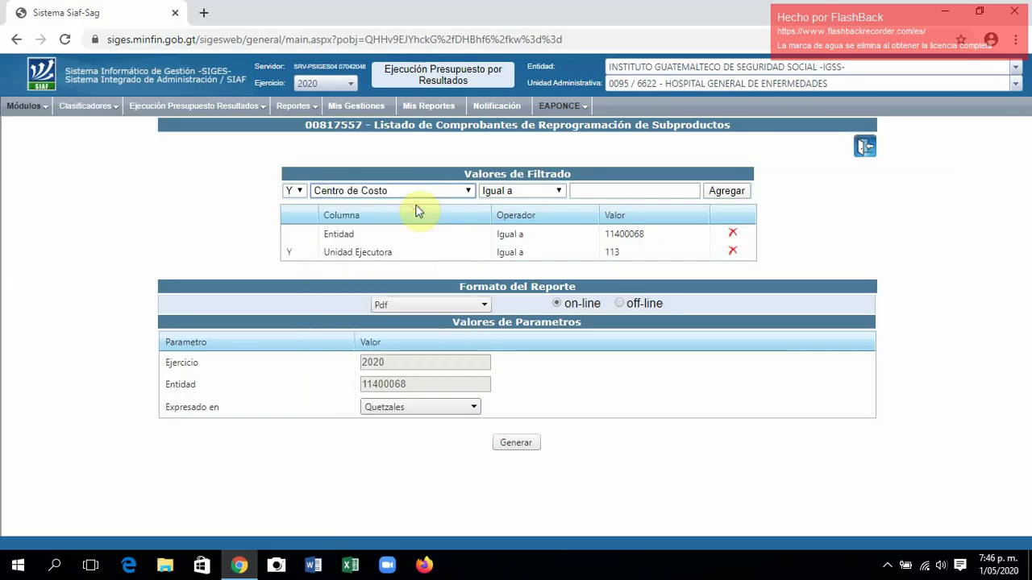
pyautogui.click(606, 192)
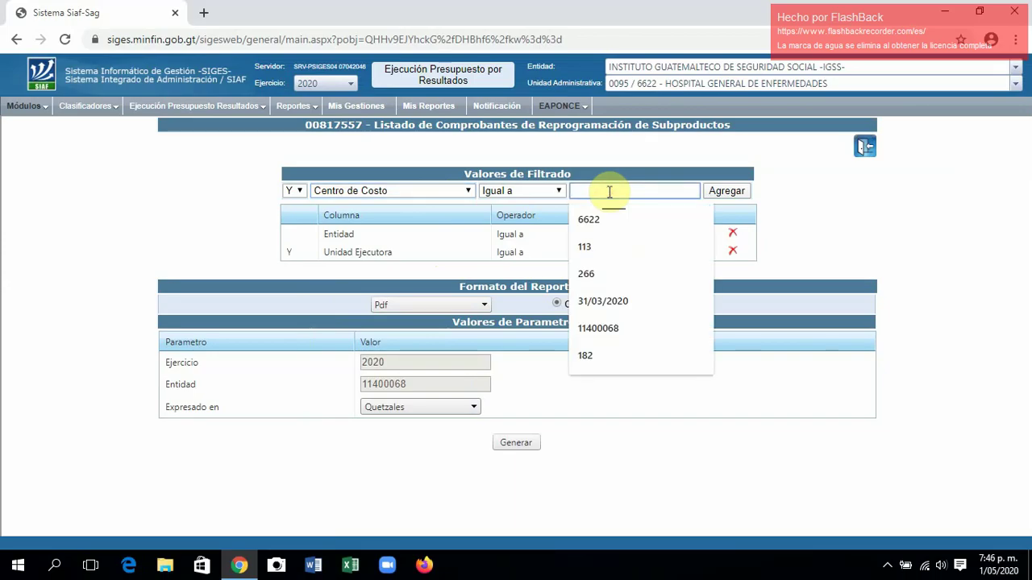
pyautogui.write('6622')
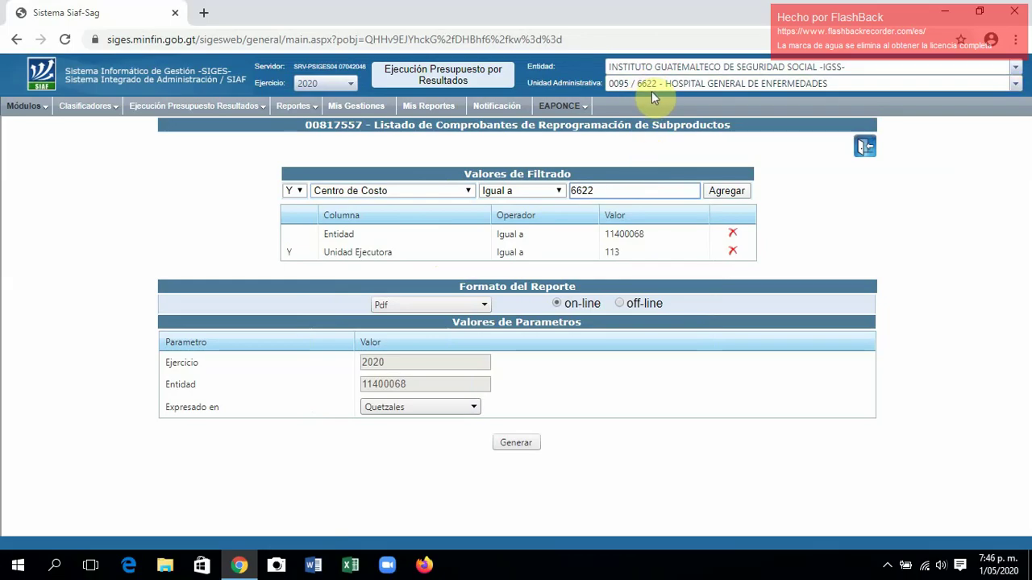
pyautogui.click(720, 192)
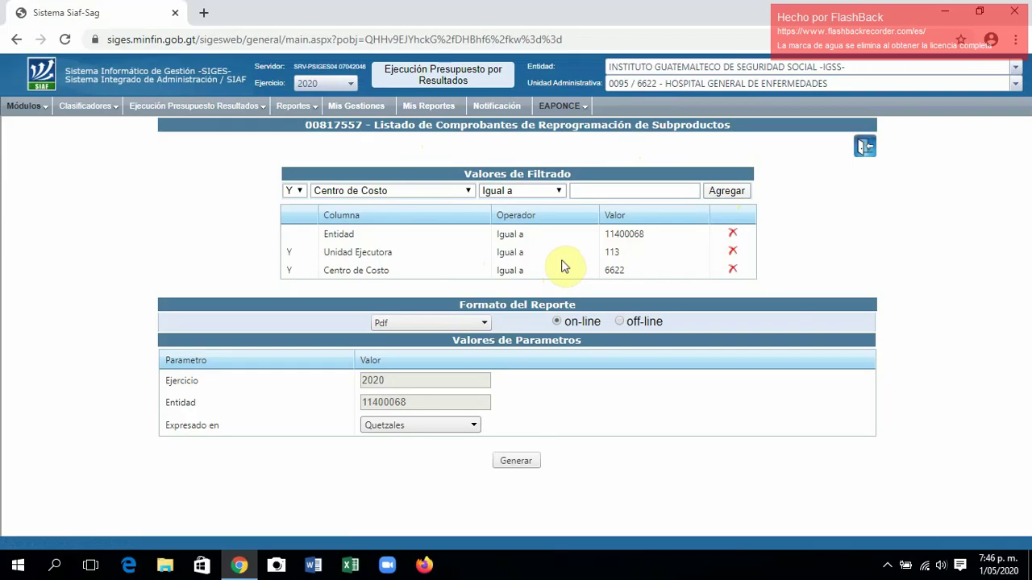
# - Add a filter condition for Estado equal to (Igual a) APROBADO, joined with Y
pyautogui.click(456, 192)
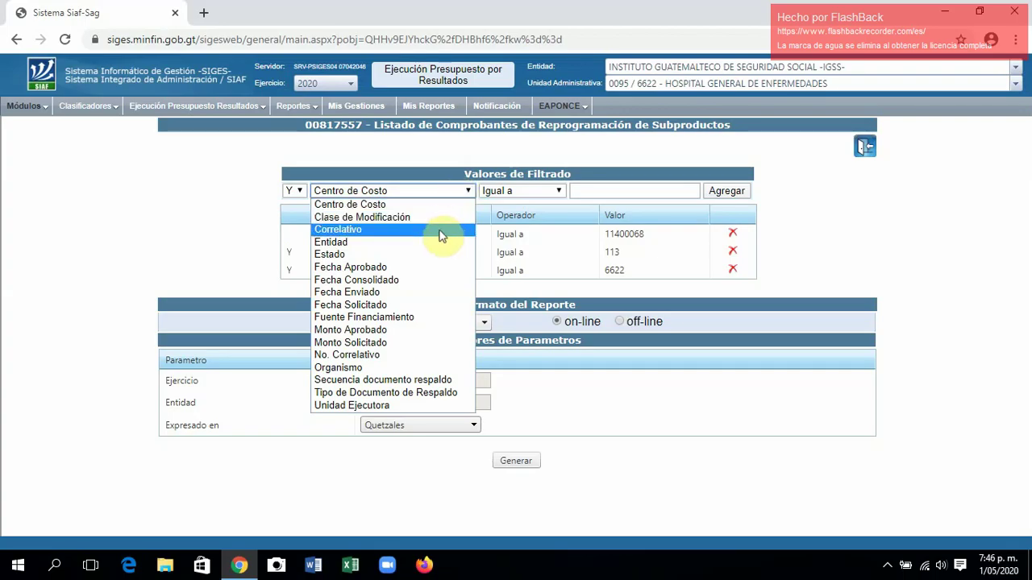
pyautogui.click(427, 254)
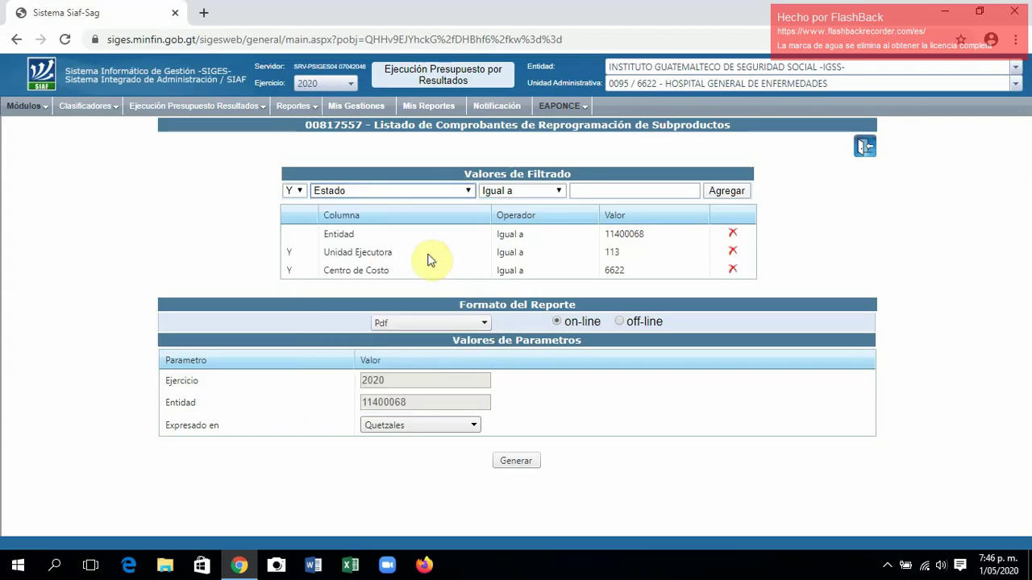
pyautogui.click(599, 190)
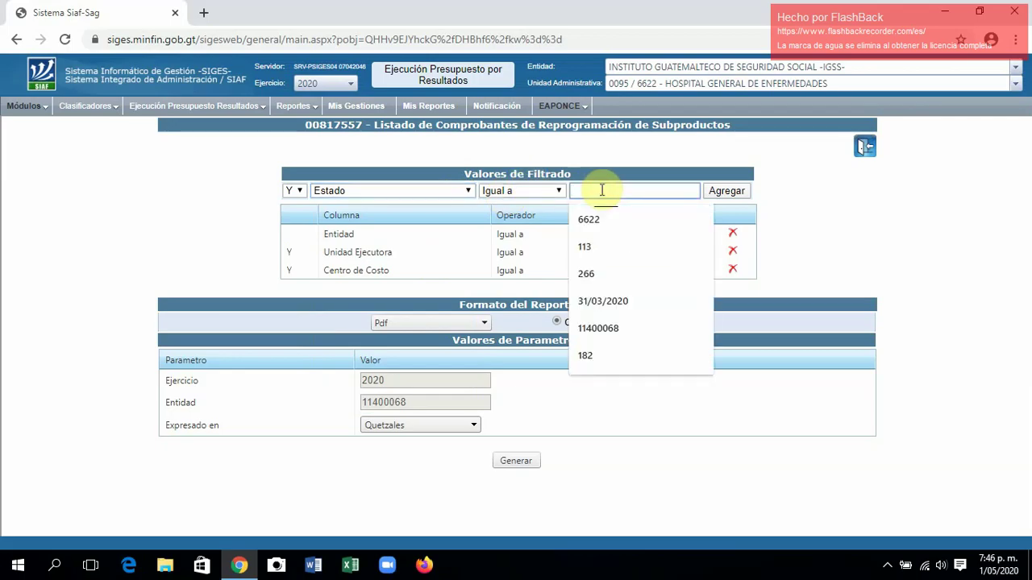
pyautogui.write('AP')
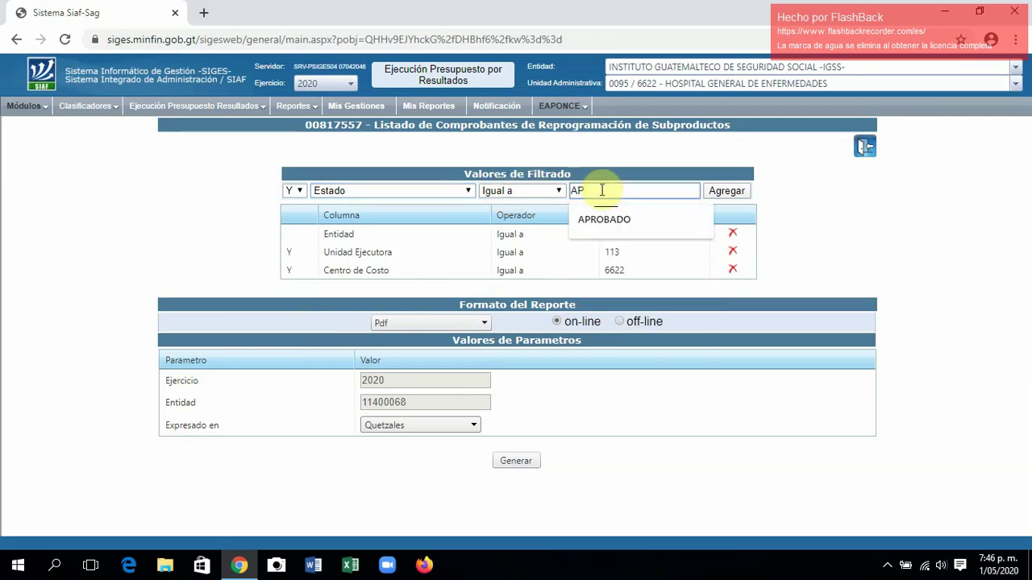
pyautogui.write('ROBADO')
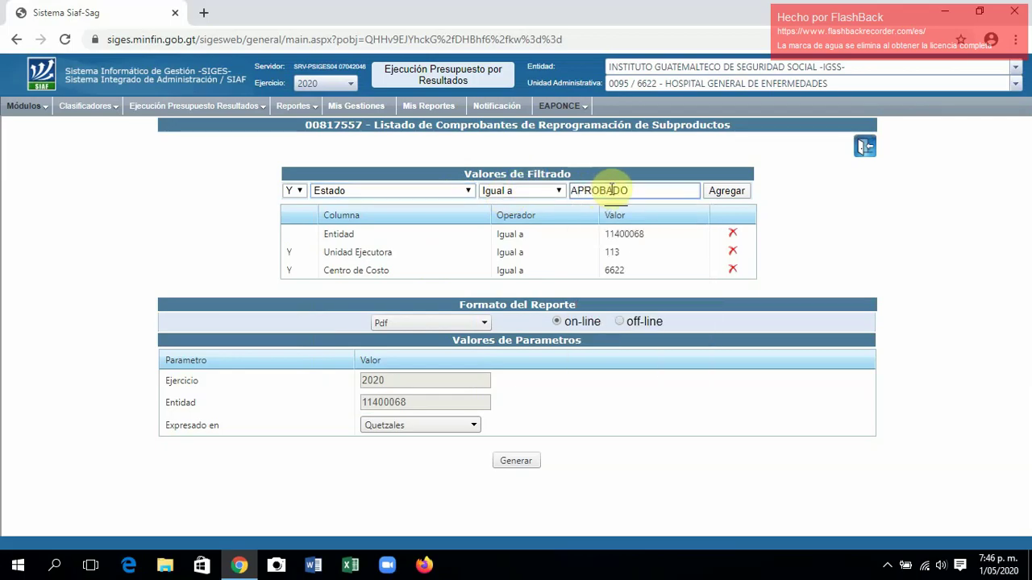
pyautogui.click(733, 196)
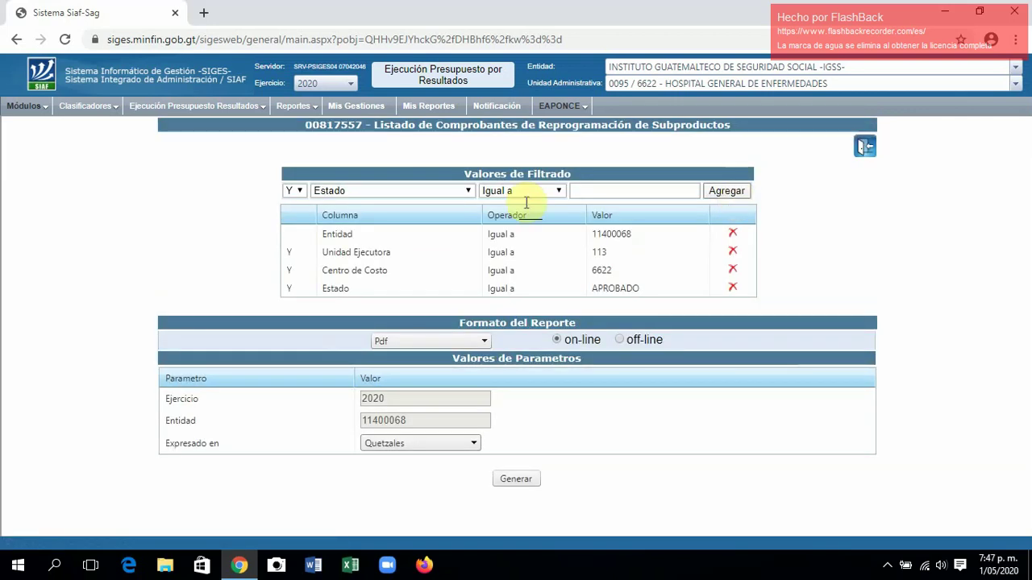
# - Add a filter condition for Fecha Aprobado with the operator Menor o igual a and the date 31/03/2020
pyautogui.click(465, 192)
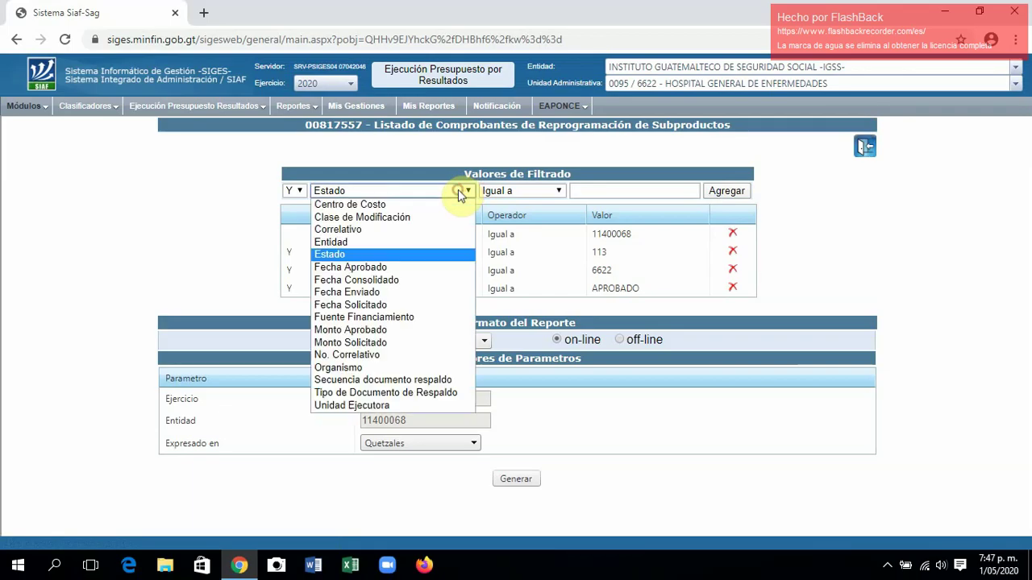
pyautogui.click(426, 268)
pyautogui.click(554, 191)
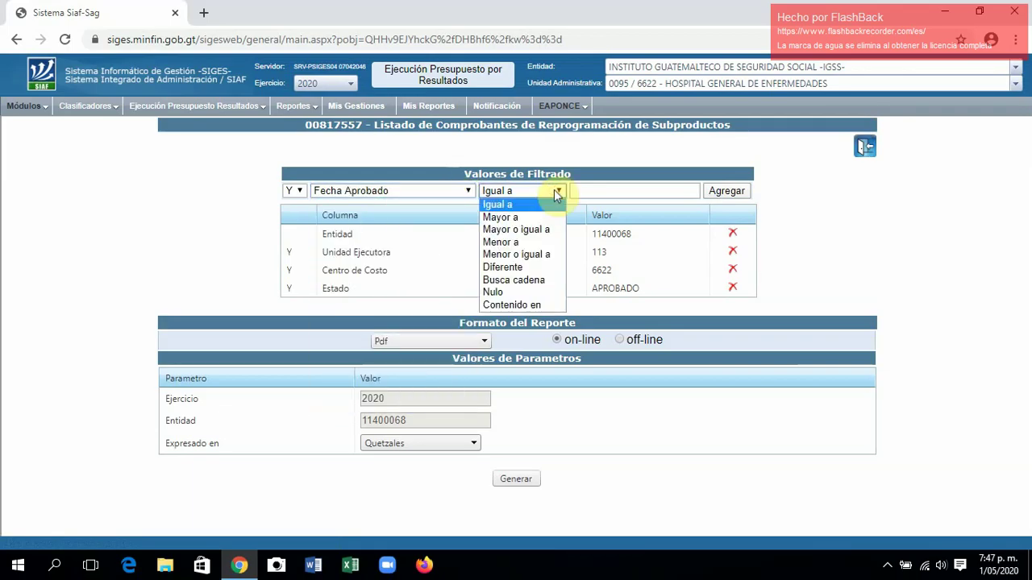
pyautogui.click(542, 254)
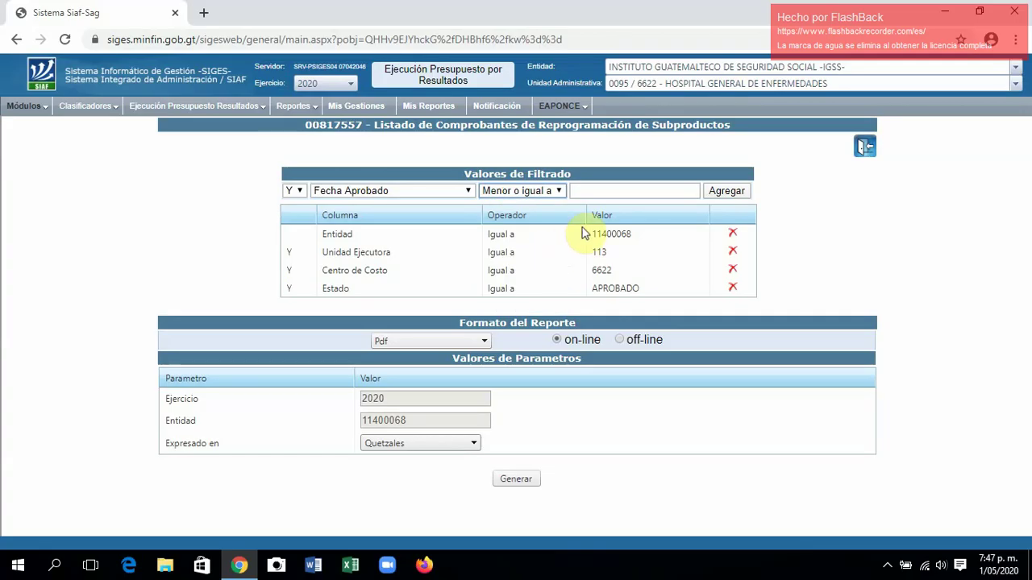
pyautogui.click(600, 192)
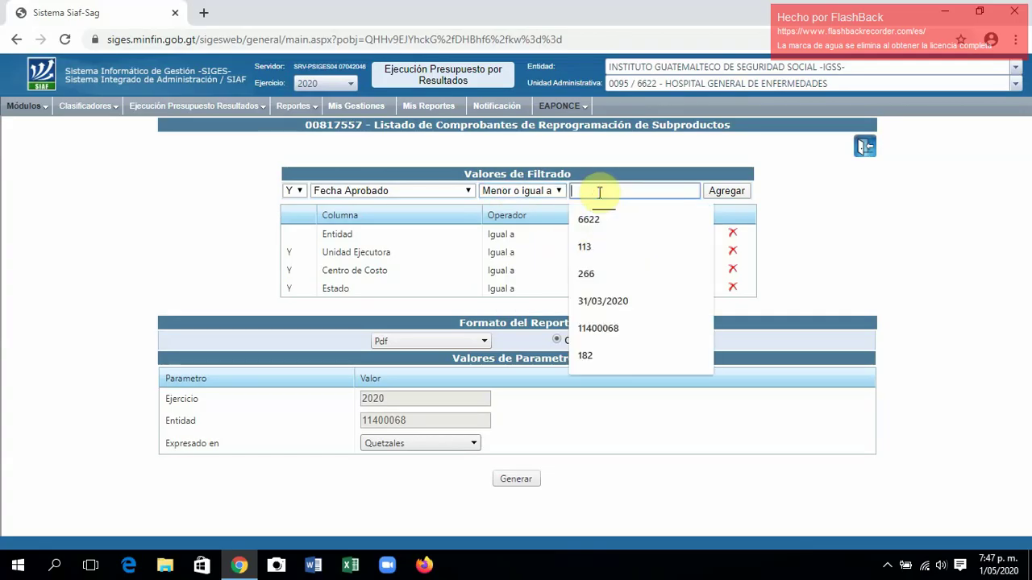
pyautogui.write('31/')
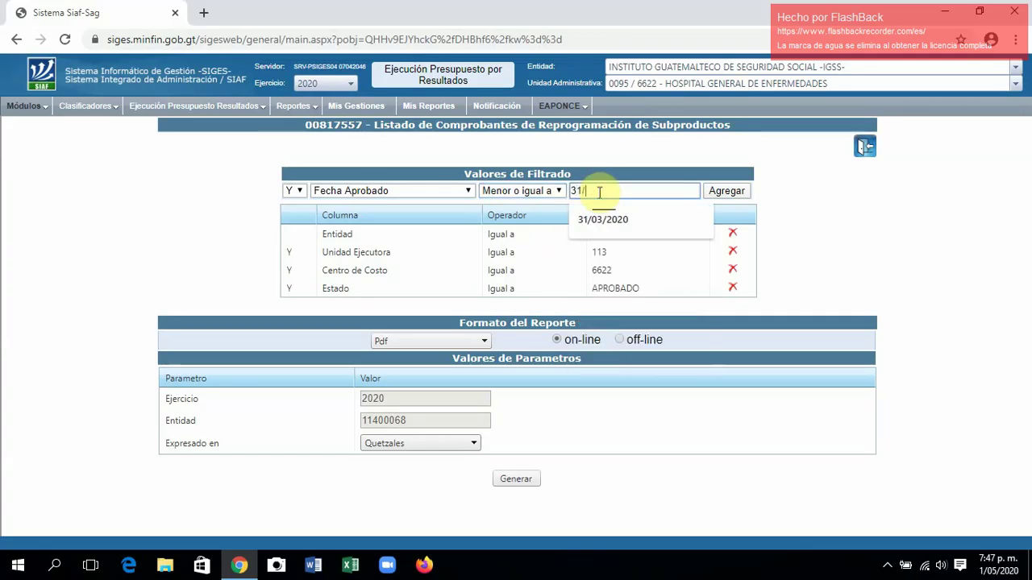
pyautogui.write('03/2020')
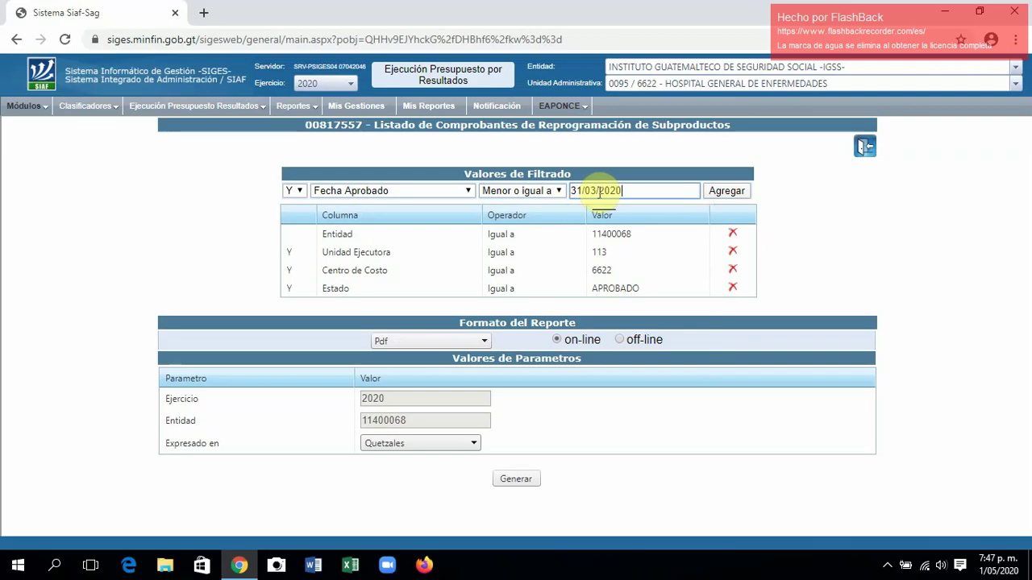
pyautogui.click(715, 191)
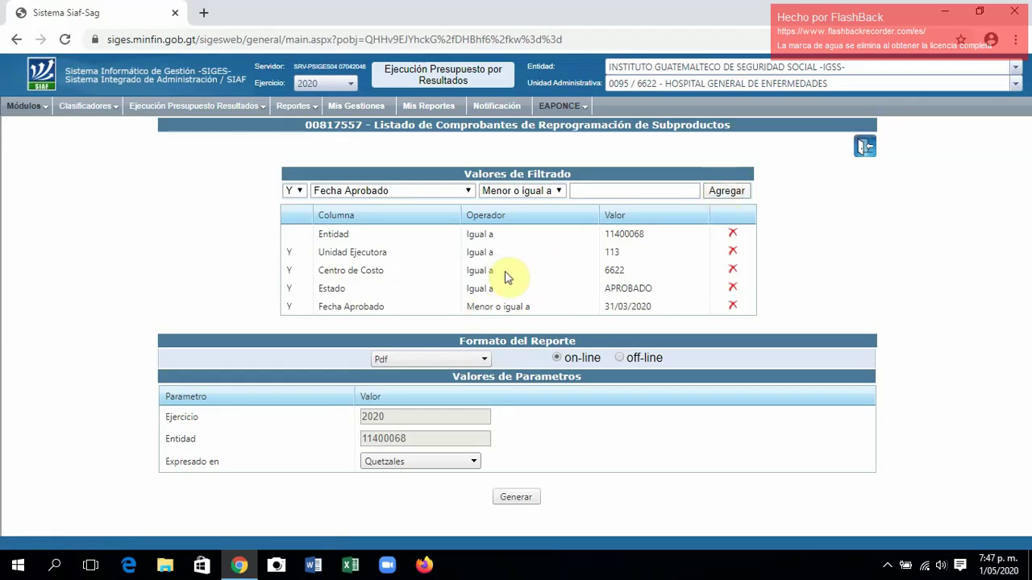
# - Examine the report's file formats and its on-line and off-line modes, keeping Pdf and on-line selected
pyautogui.click(471, 360)
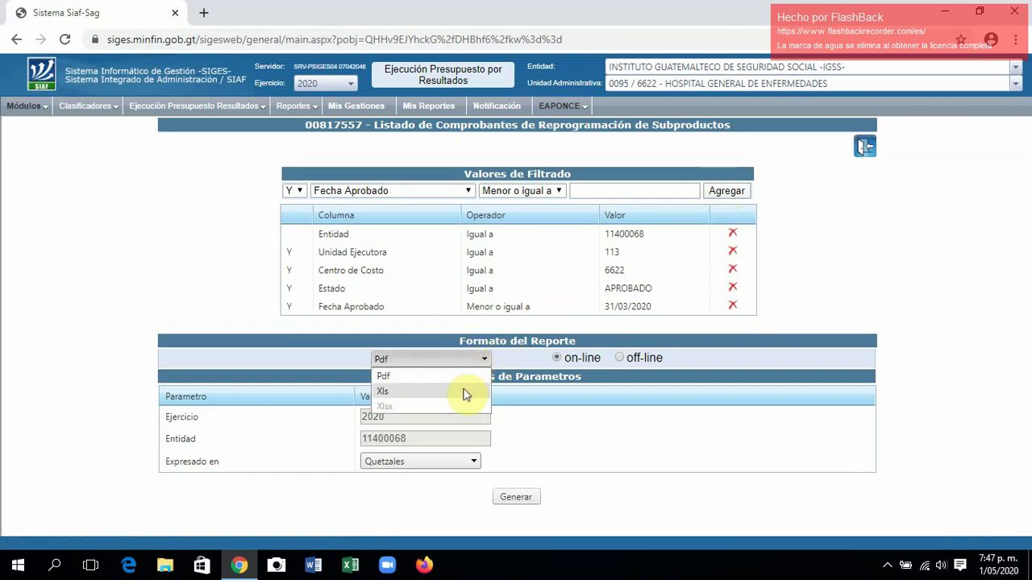
pyautogui.click(503, 360)
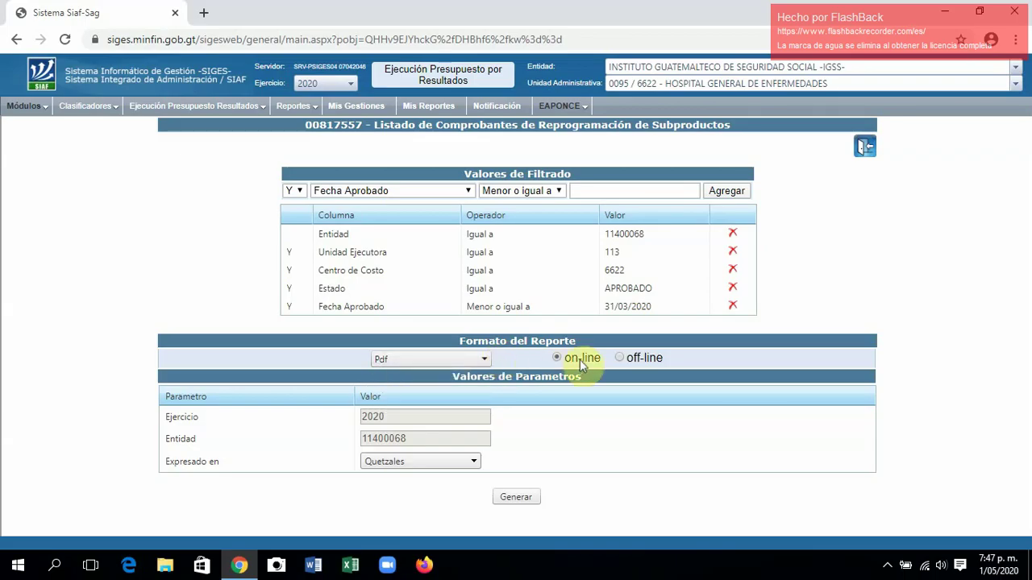
pyautogui.click(622, 360)
pyautogui.click(558, 358)
pyautogui.click(486, 360)
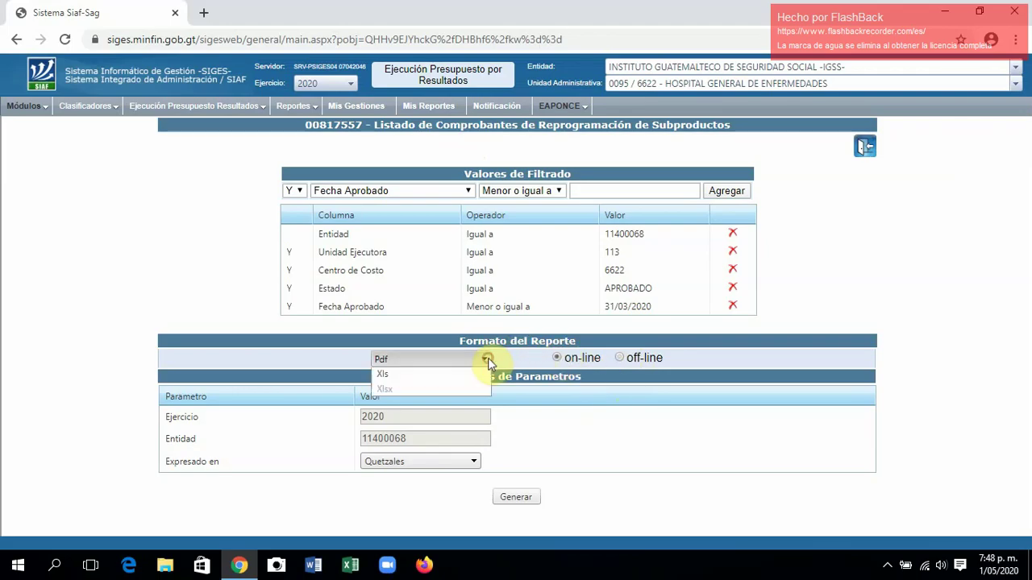
pyautogui.click(459, 377)
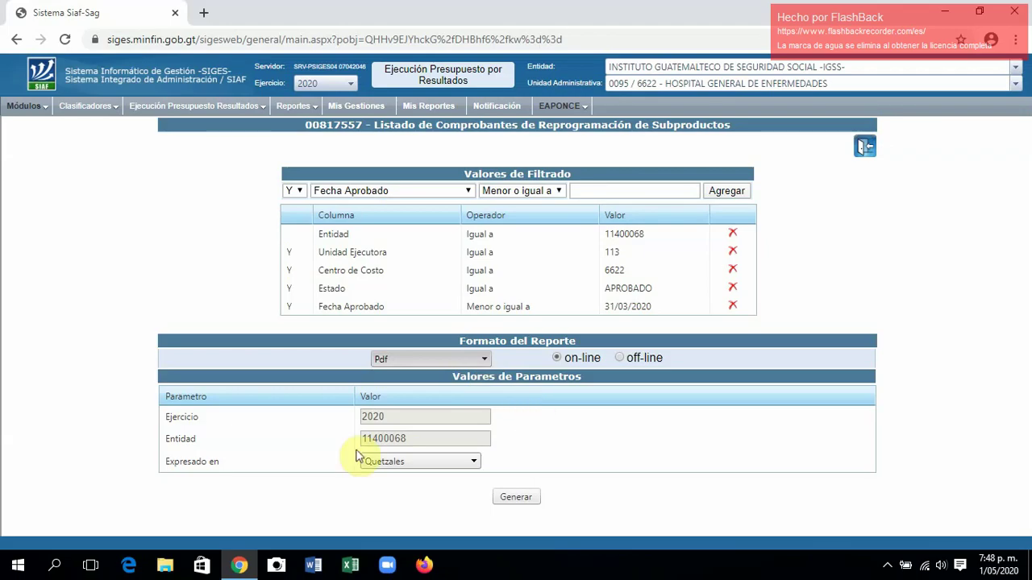
# - Generate the filtered report and open the downloaded PDF
pyautogui.click(530, 500)
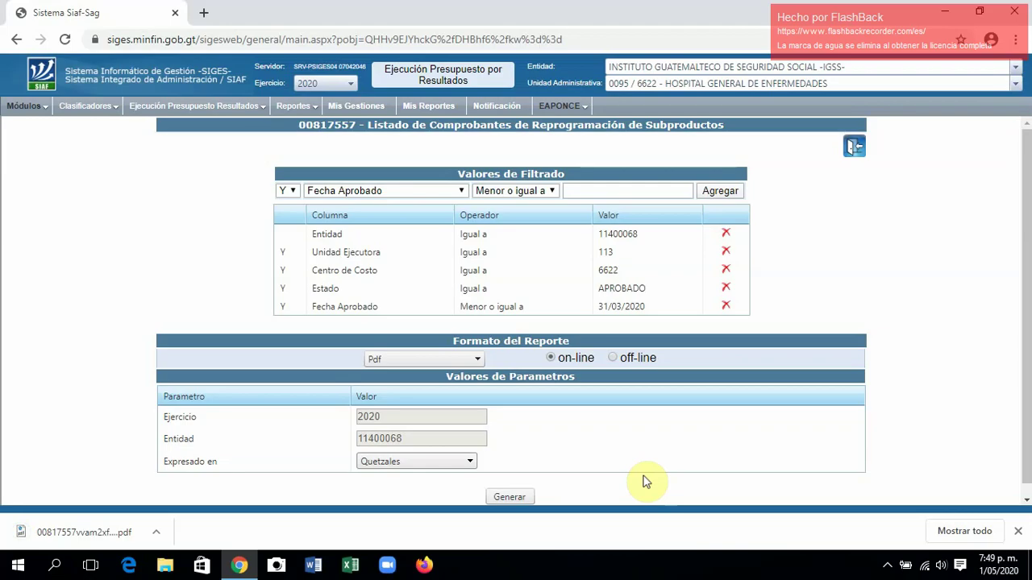
pyautogui.click(100, 534)
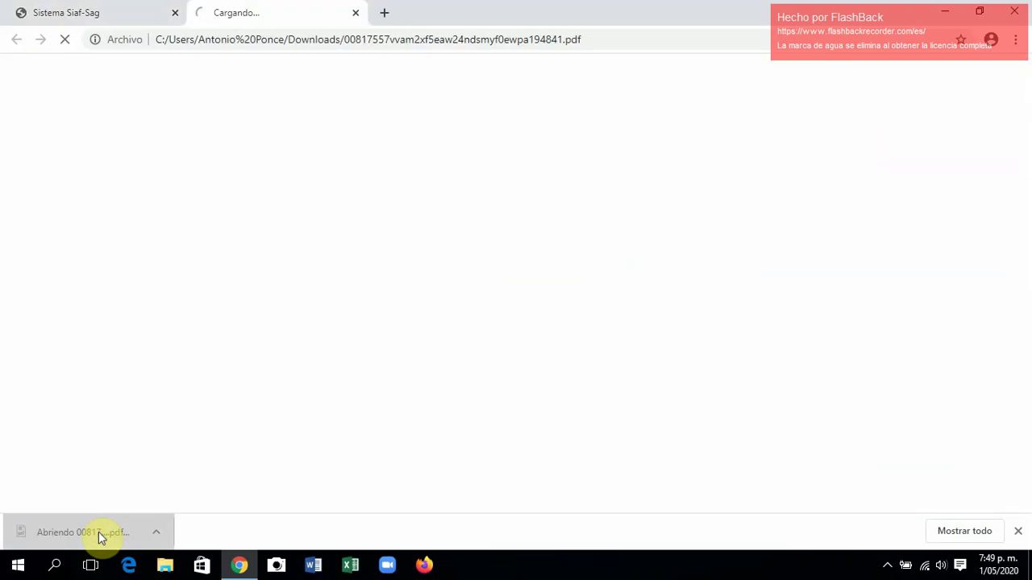